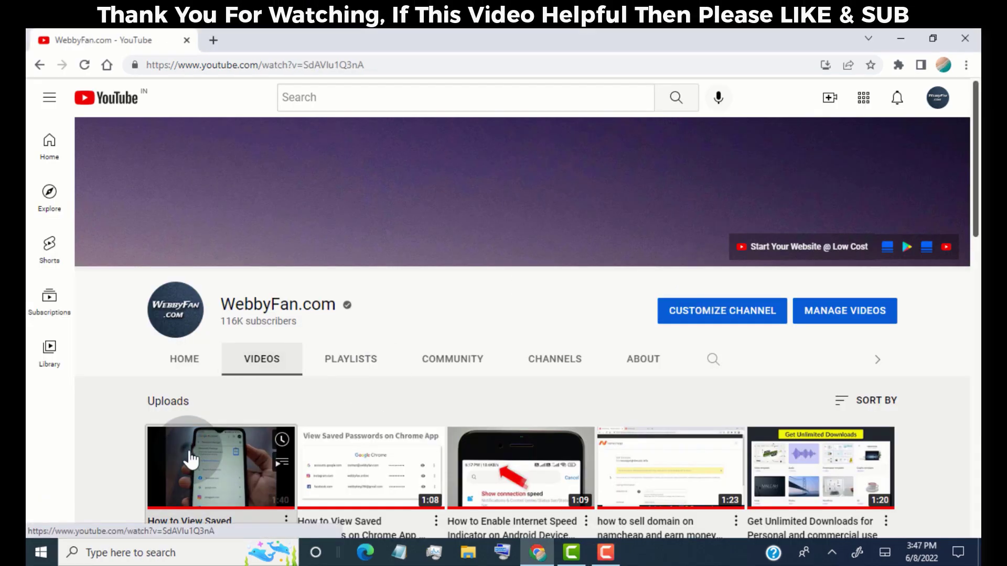
Step: Open the channel's 'How to View Saved Passwords on your google account' video
left_click(193, 452)
scroll(26, 362, "down", 2)
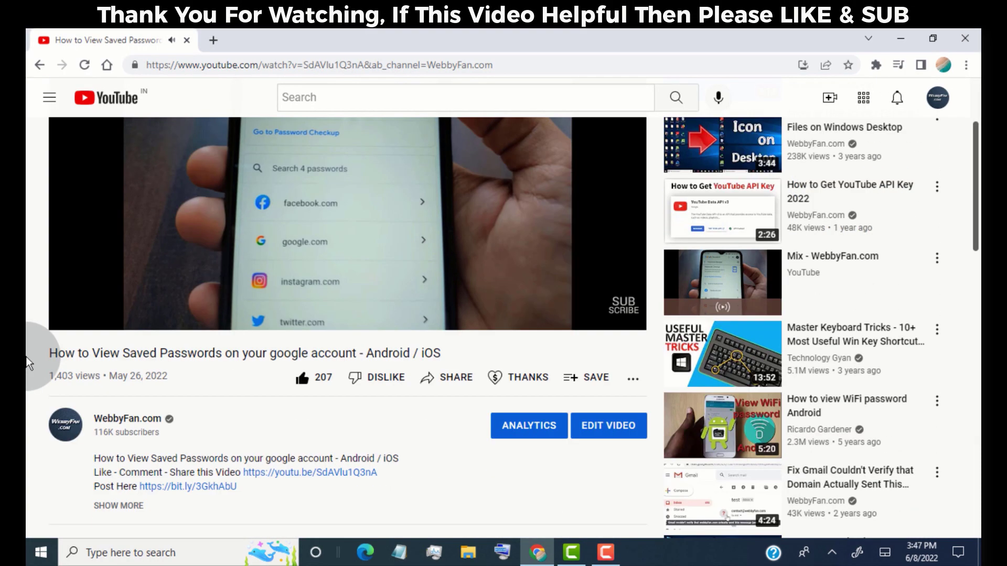
Step: Show the video's transcript from the '...' menu and pause playback
left_click(632, 387)
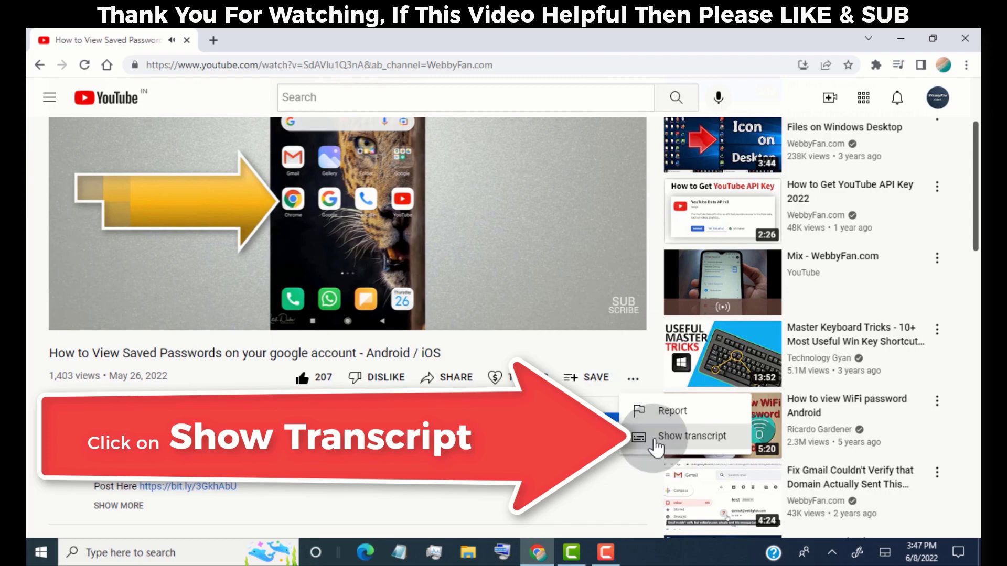
left_click(648, 437)
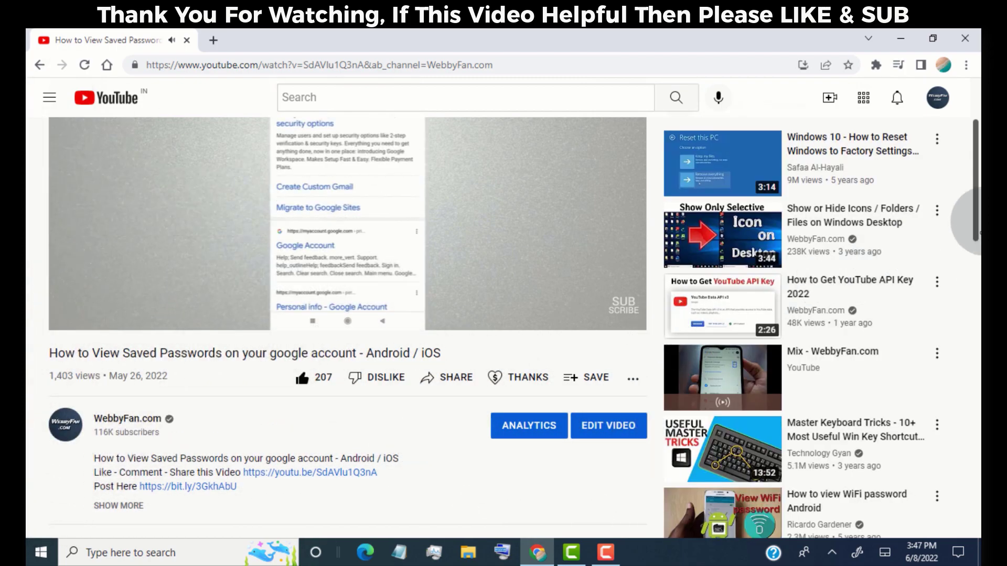
scroll(964, 221, "up", 1)
scroll(964, 216, "up", 1)
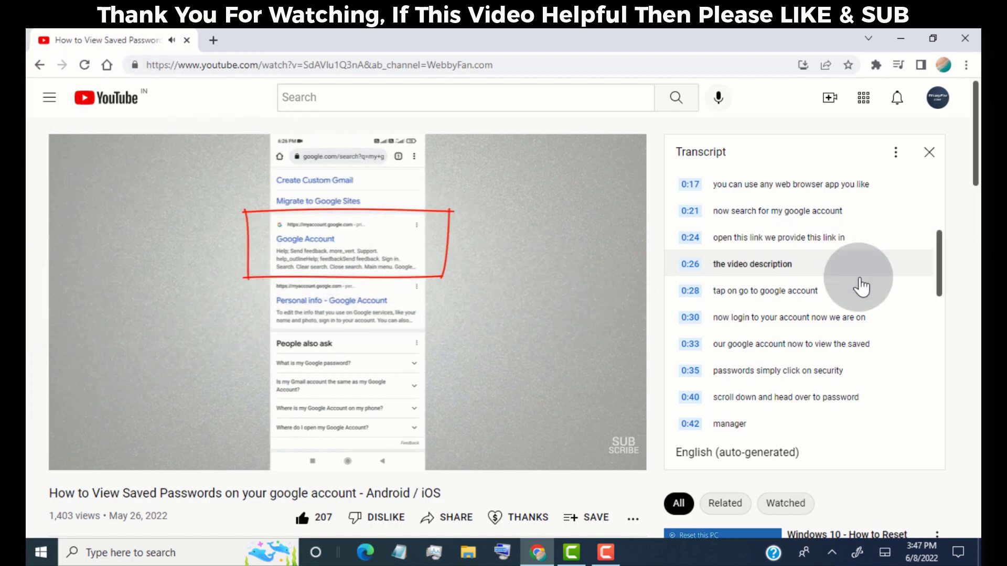
left_click(74, 454)
scroll(700, 197, "up", 3)
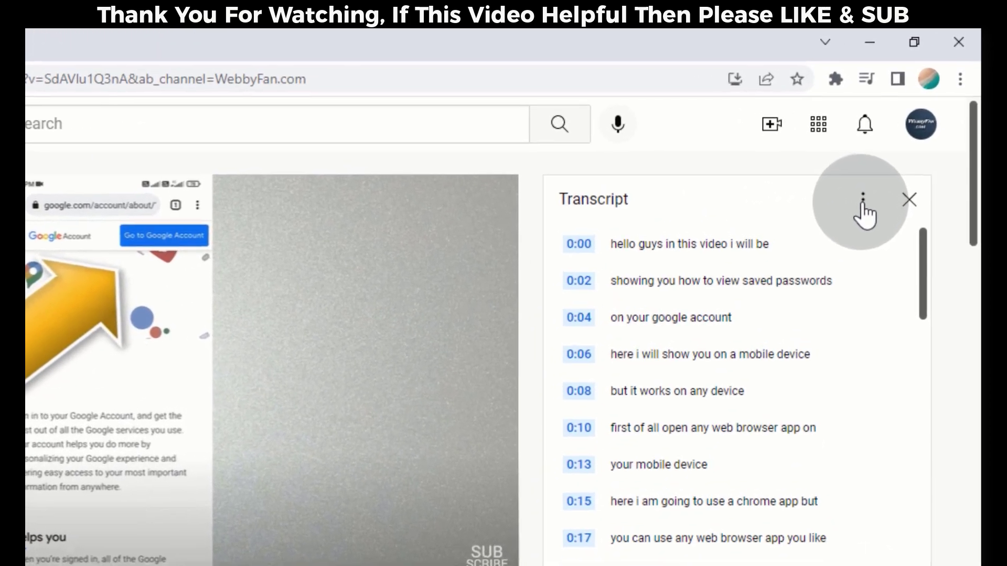
Step: Toggle timestamps off in the transcript's options menu, hiding the times
left_click(895, 153)
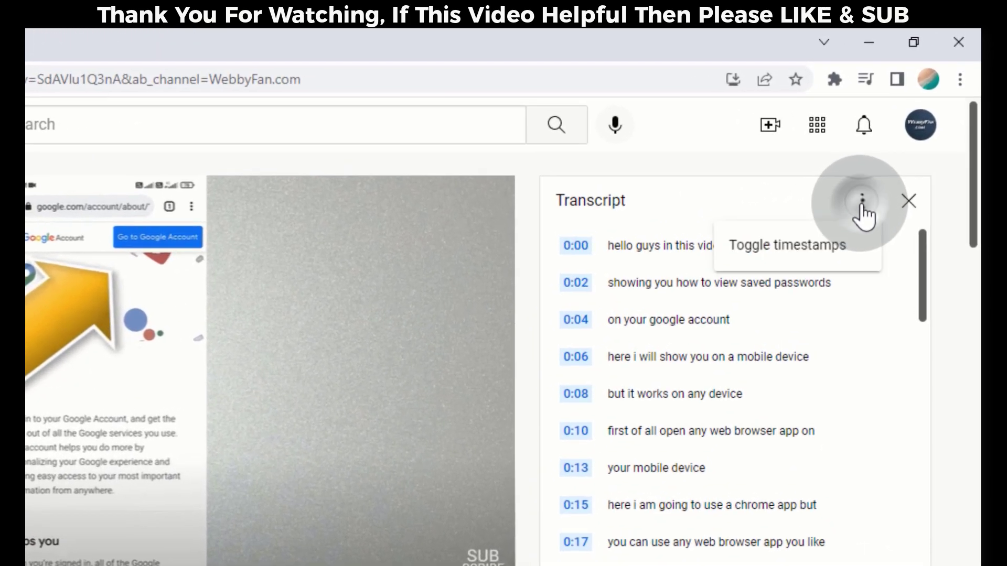
left_click(845, 250)
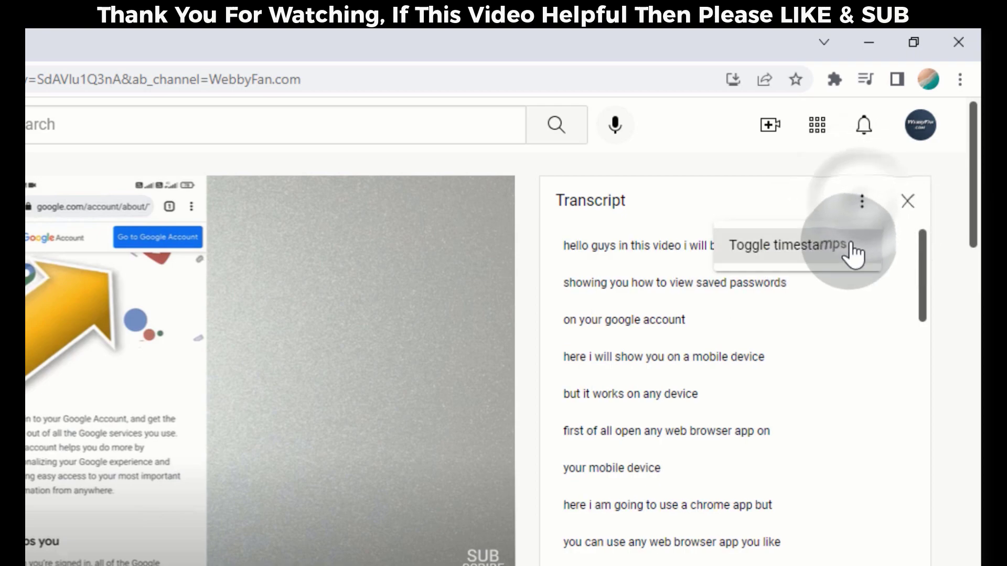
left_click(854, 250)
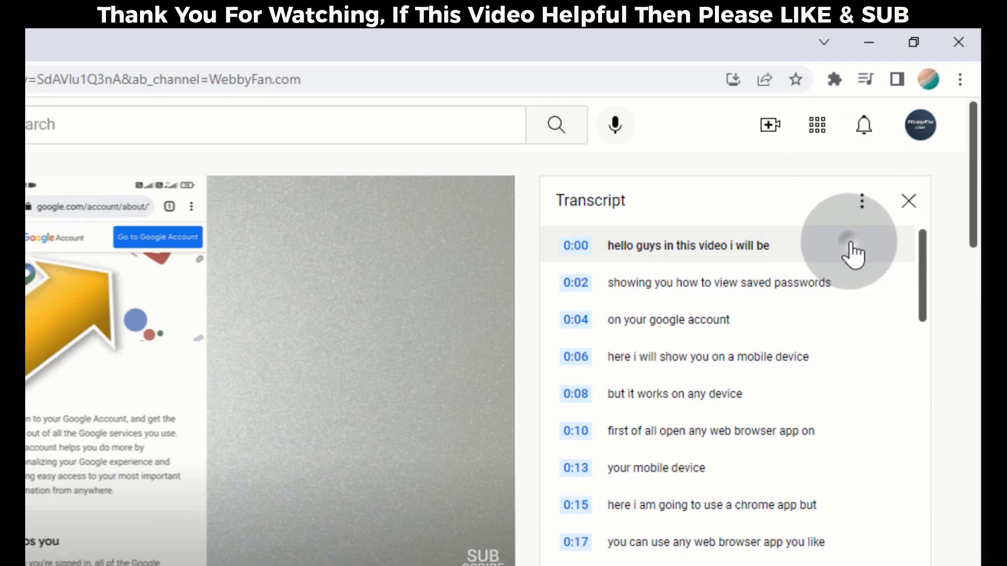
left_click(863, 213)
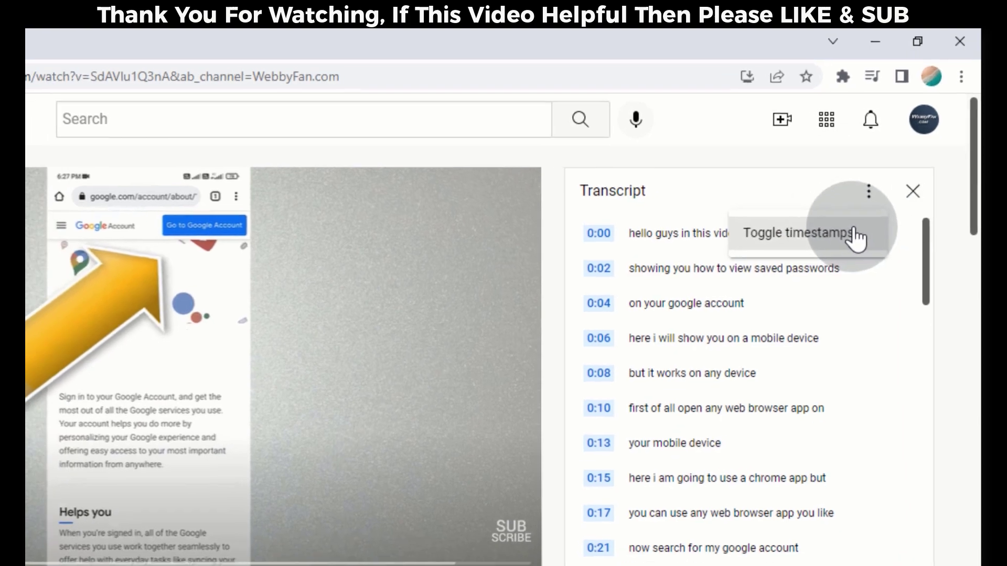
left_click(883, 192)
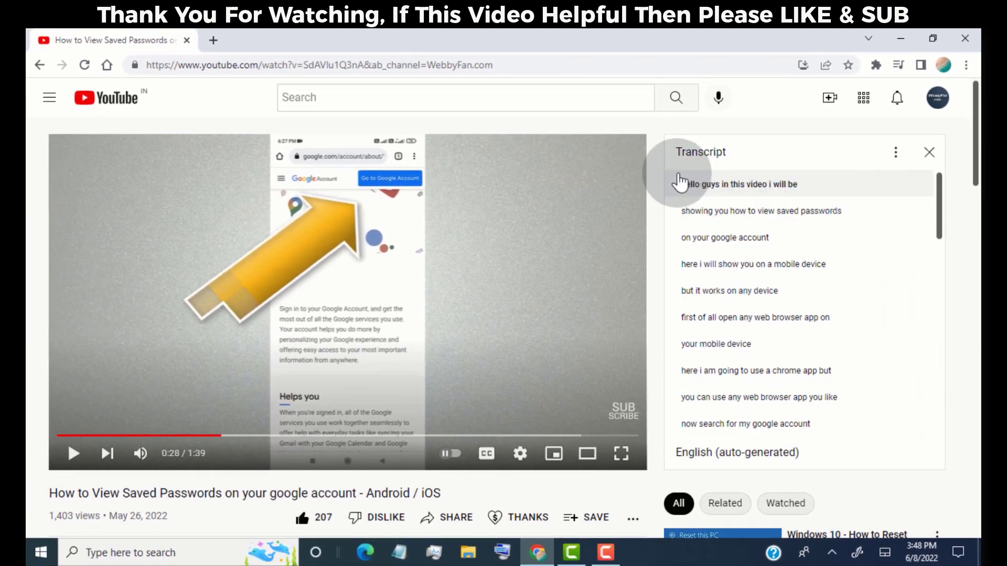
Step: Select all transcript lines and copy them via the right-click menu
left_click_drag(679, 181, 720, 295)
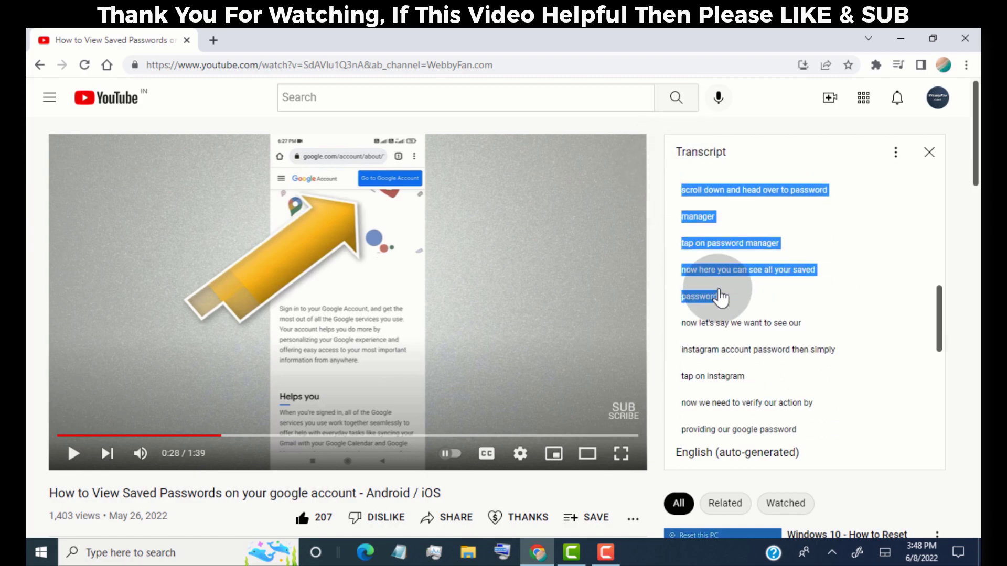
mouse_move(720, 295)
left_mouse_down()
mouse_move(730, 312)
mouse_move(799, 290)
mouse_move(792, 225)
left_mouse_up()
scroll(730, 311, "down", 2)
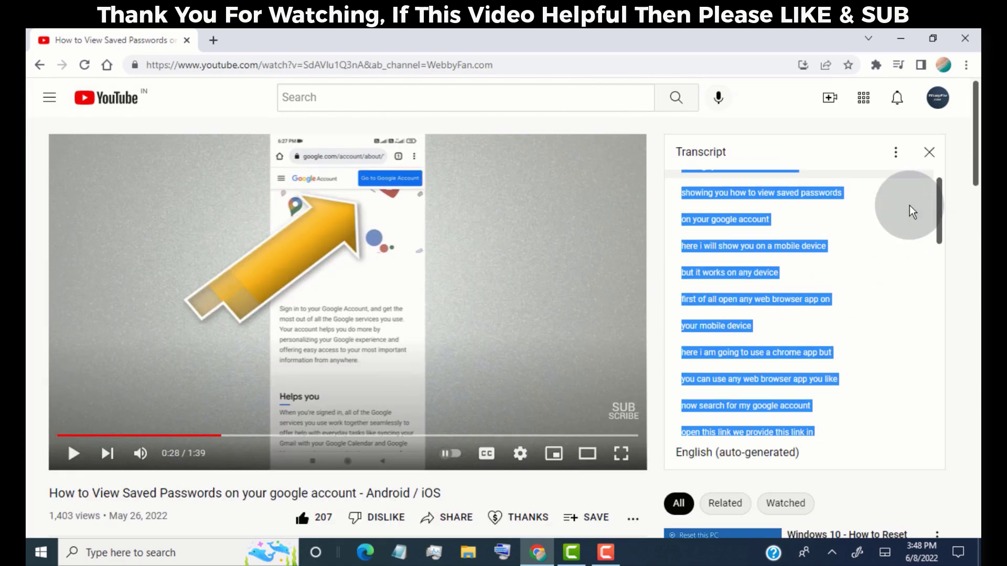
scroll(909, 206, "up", 2)
scroll(742, 214, "up", 1)
scroll(697, 303, "down", 3)
scroll(715, 310, "down", 4)
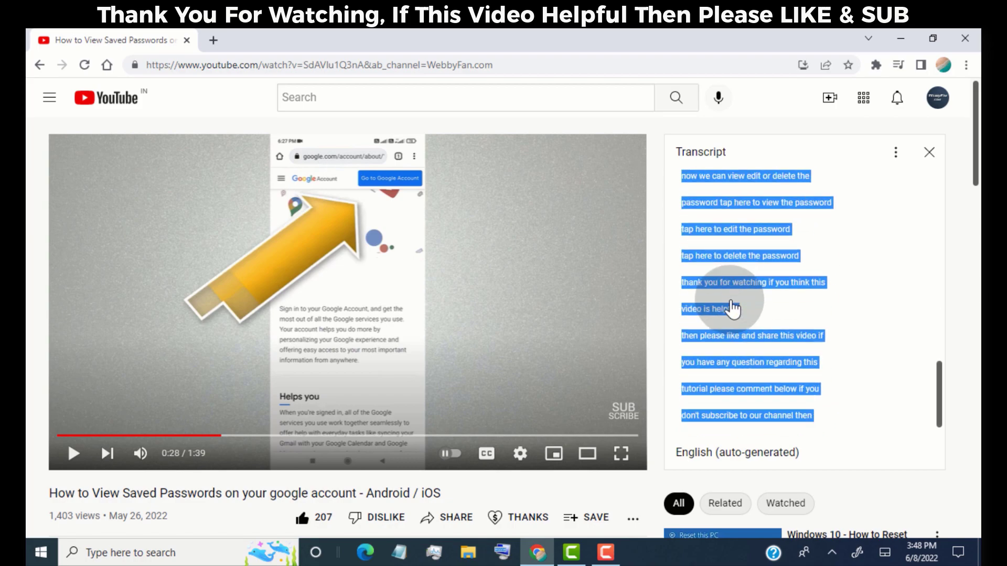
scroll(703, 425, "down", 2)
right_click(703, 424)
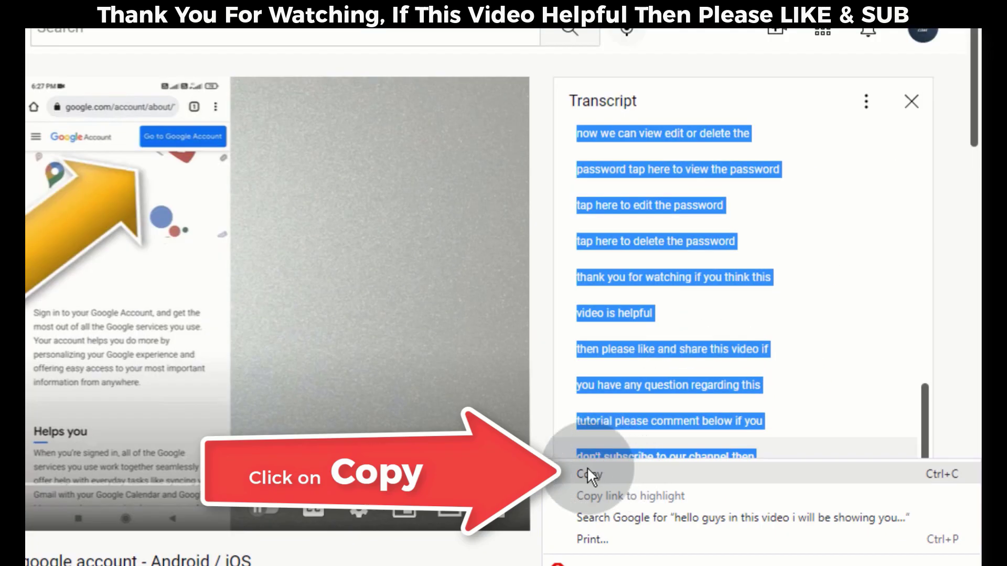
left_click(611, 472)
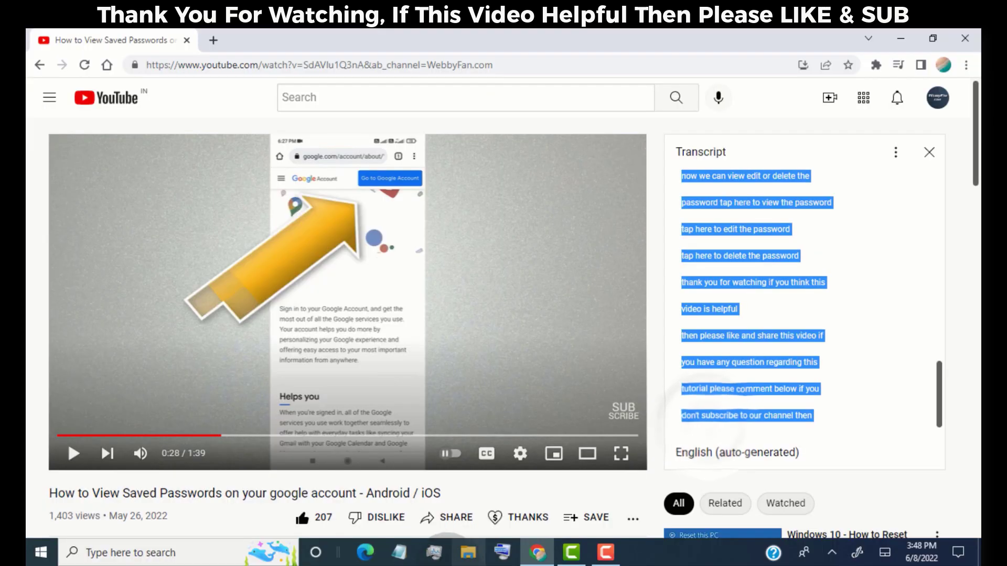
Step: Search for Notepad and launch a blank document
left_click(179, 559)
type("notepad")
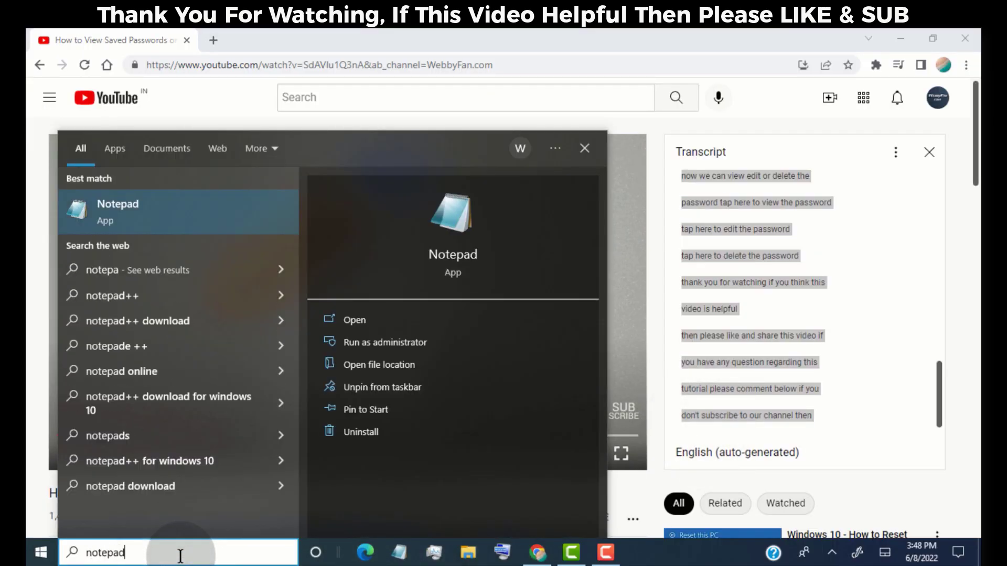
left_click(159, 210)
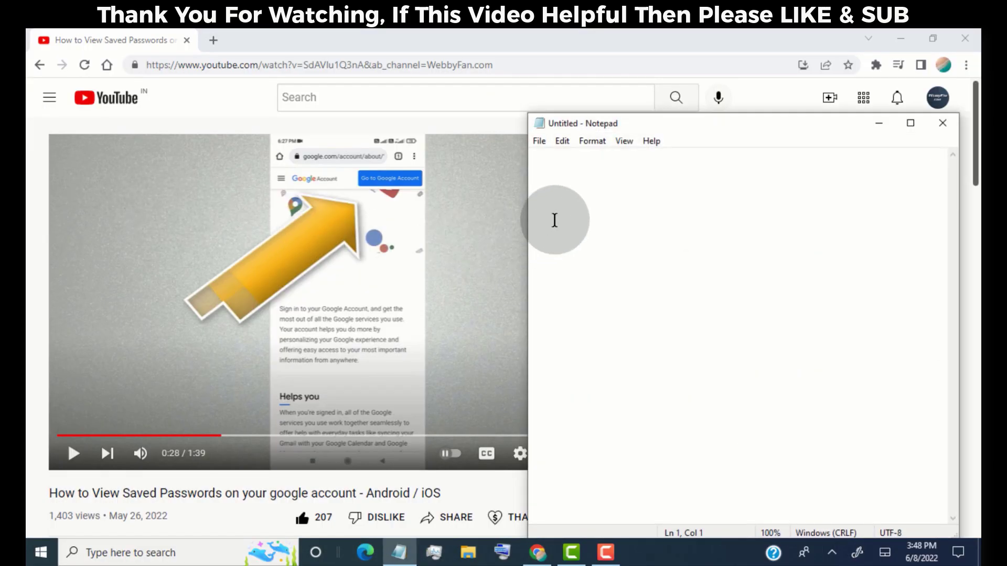
Step: Paste the transcript into Notepad and move its window left beside the video
right_click(554, 158)
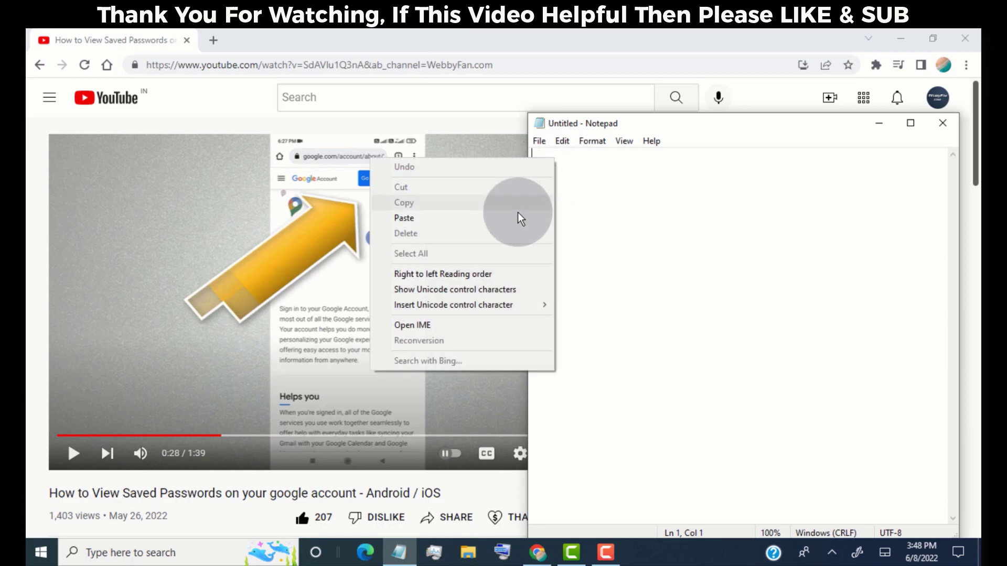
left_click(517, 218)
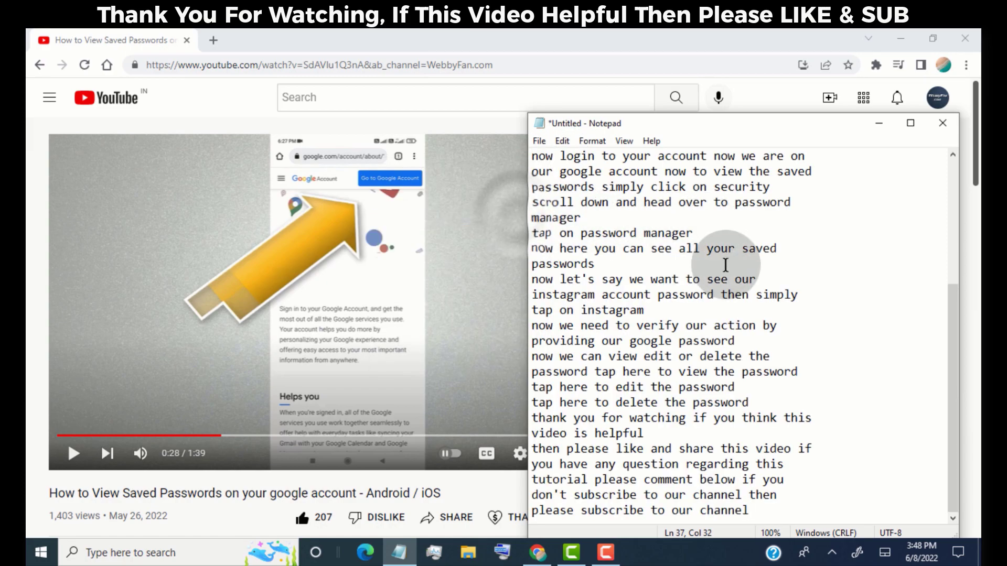
scroll(718, 270, "up", 4)
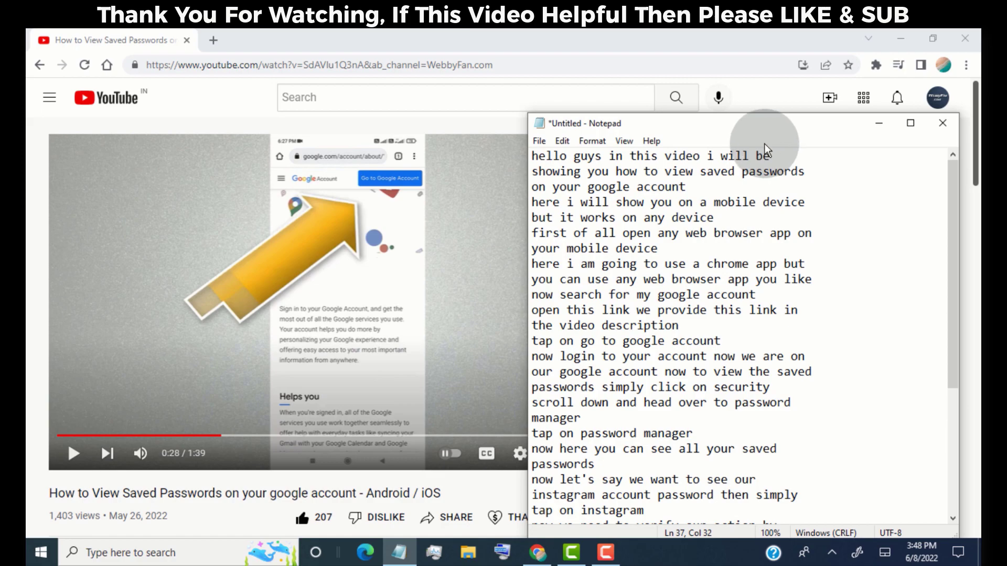
left_click_drag(760, 130, 389, 83)
scroll(338, 305, "down", 2)
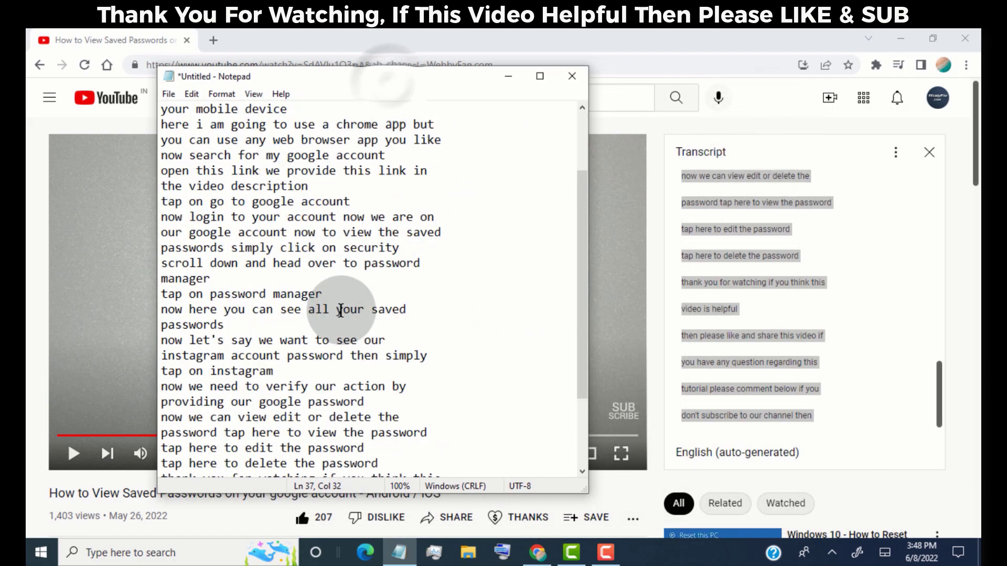
scroll(338, 359, "down", 2)
scroll(344, 355, "down", 1)
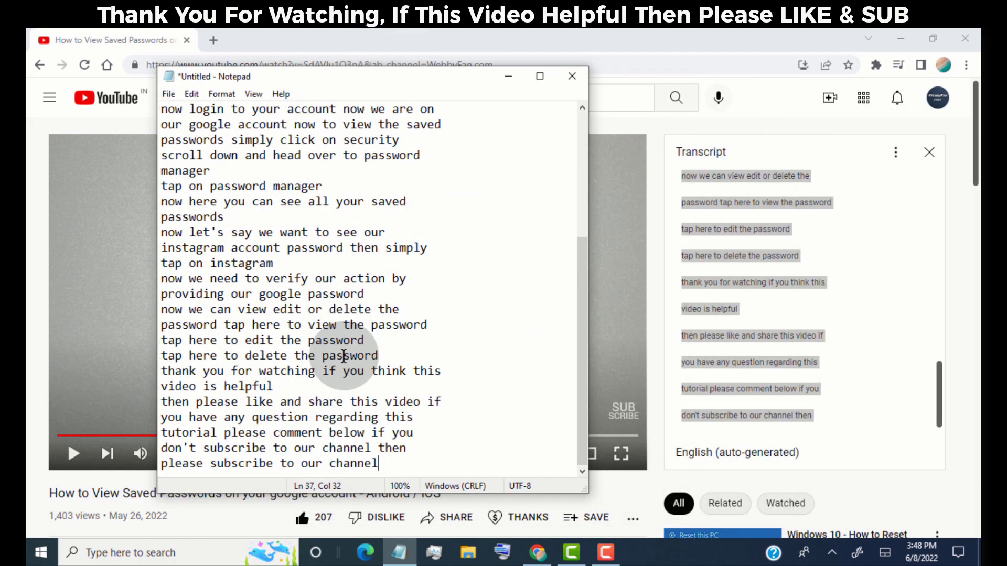